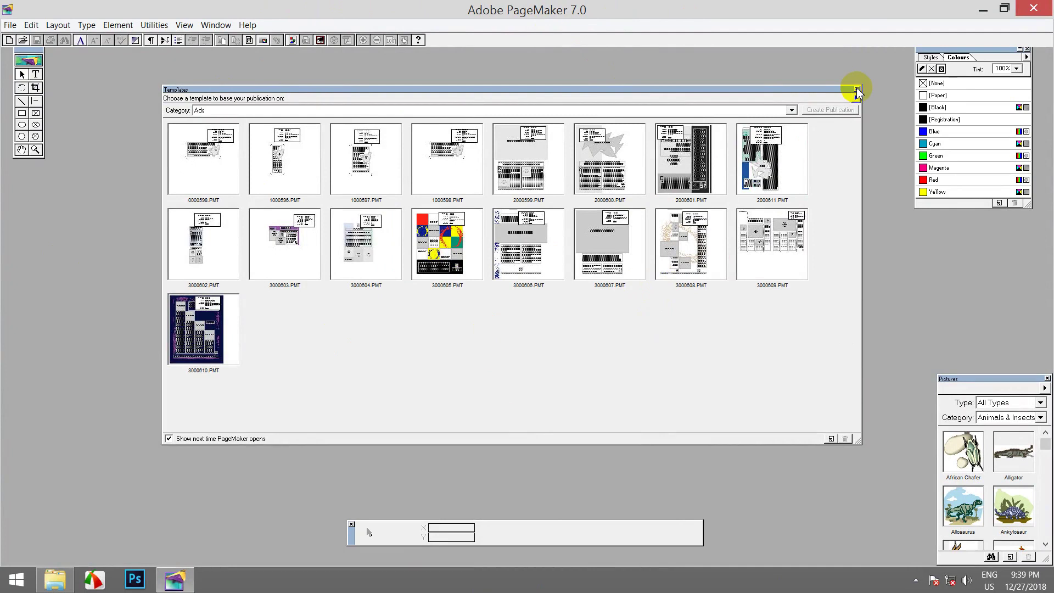
Close the Templates palette without choosing a template.
left_click(857, 89)
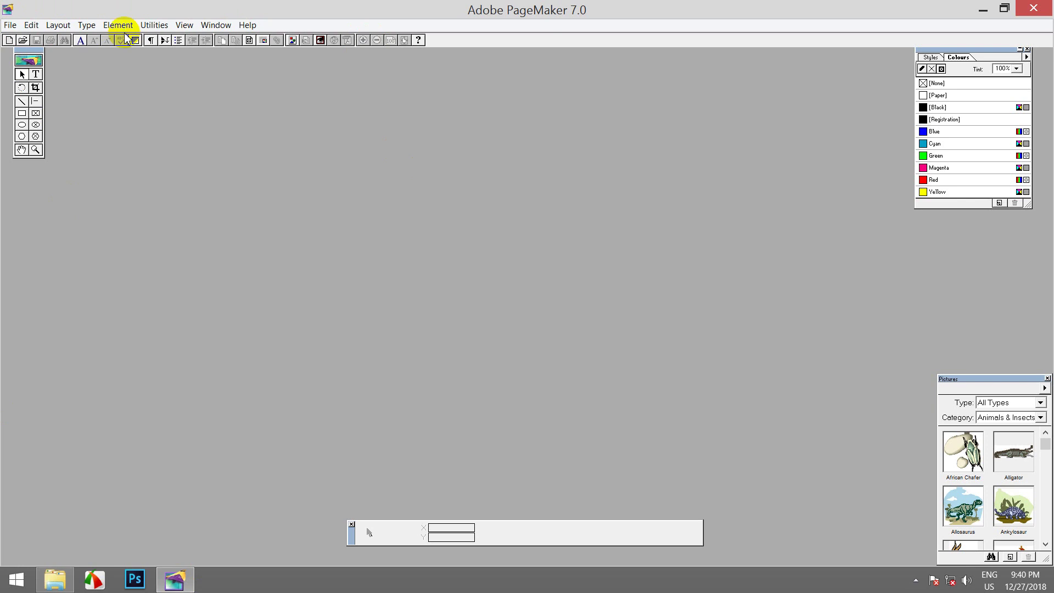
left_click(32, 25)
left_click(60, 24)
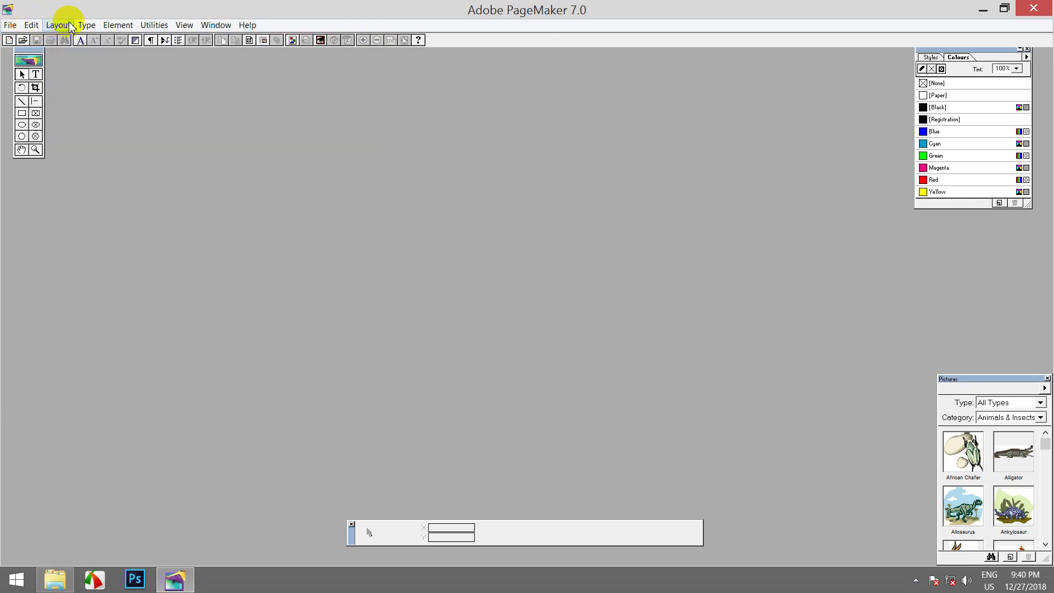
left_click(85, 26)
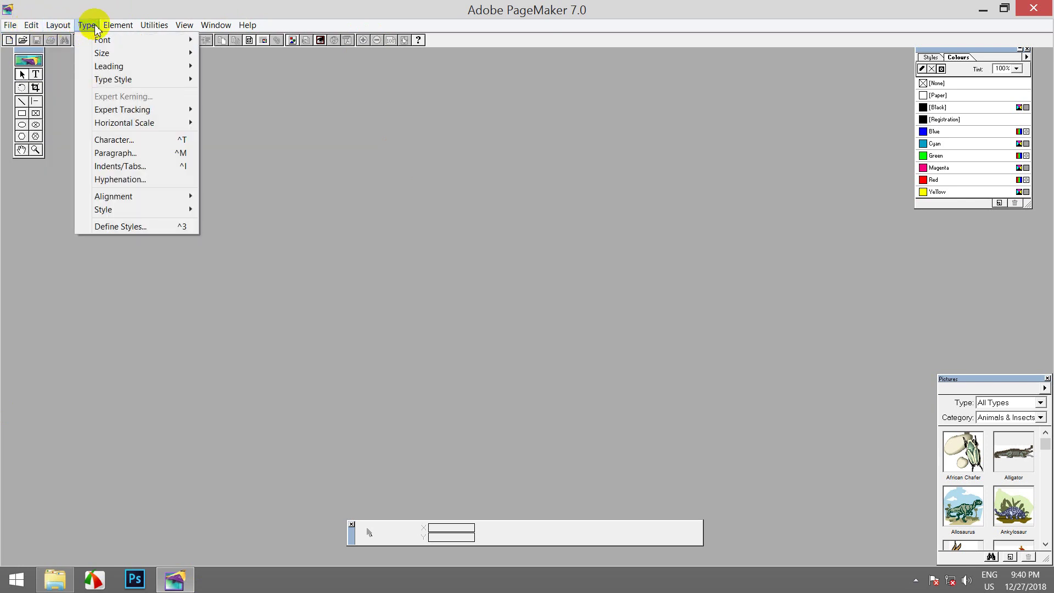
left_click(113, 25)
left_click(148, 25)
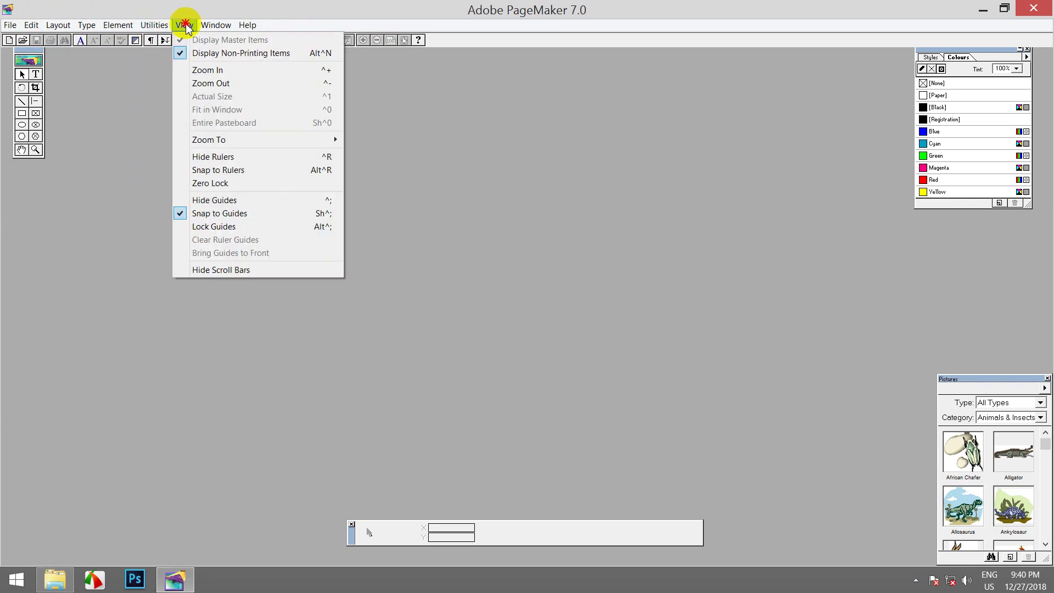
left_click(245, 25)
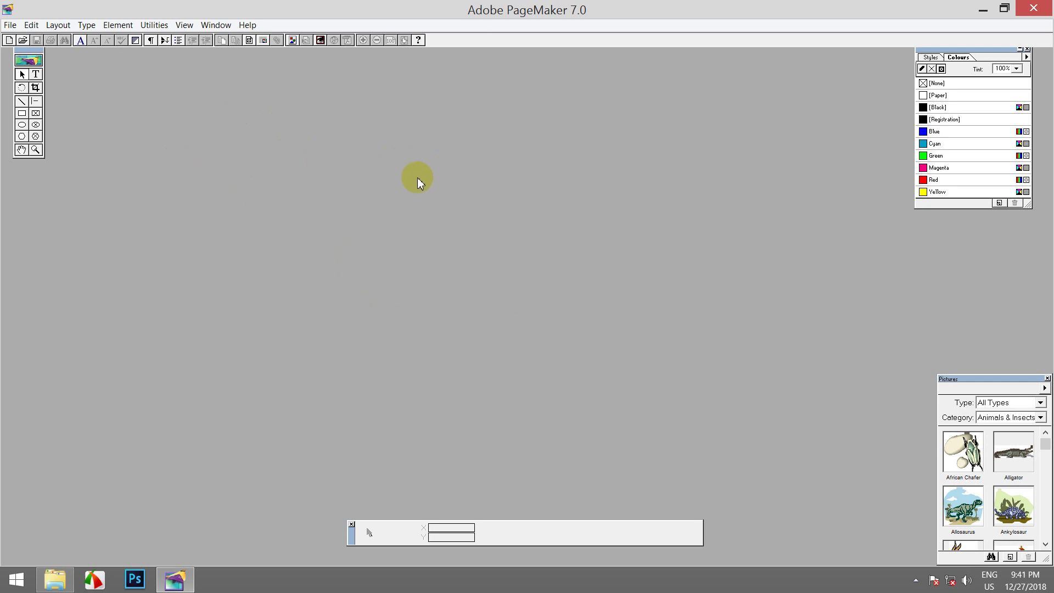
left_click(22, 64)
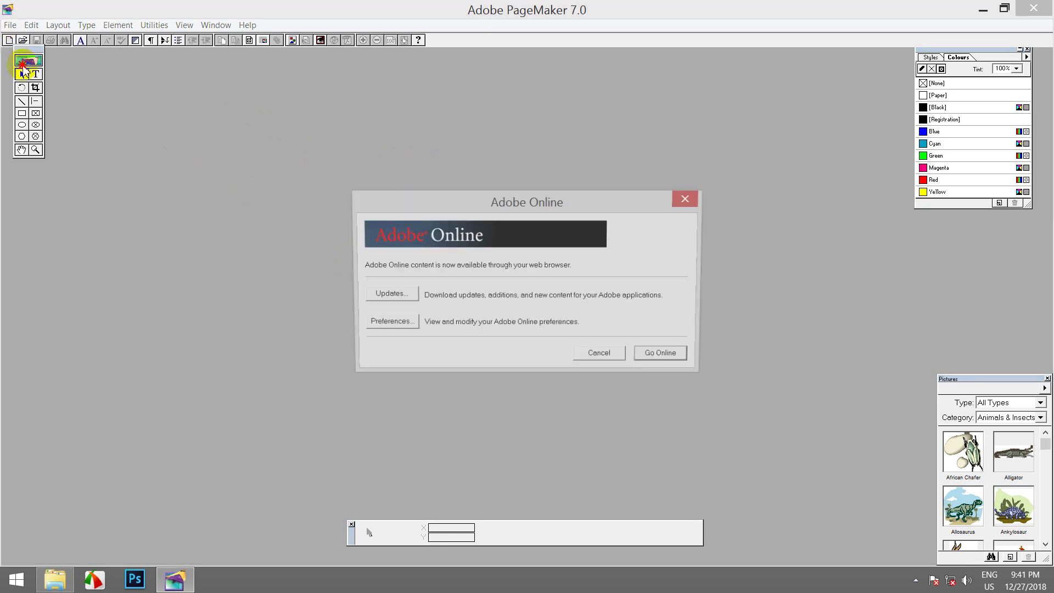
left_click(684, 199)
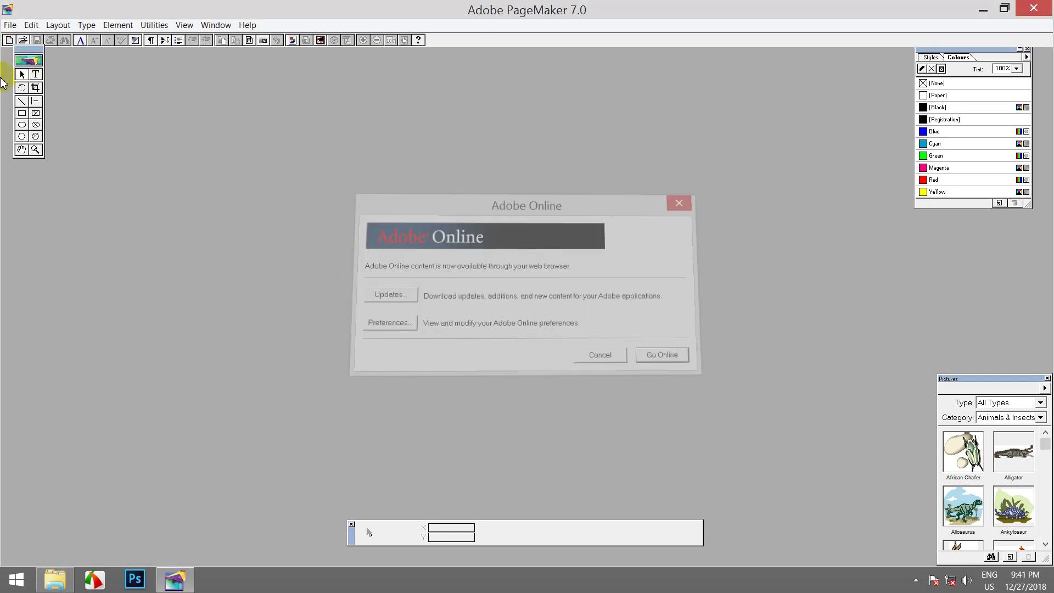
left_click(29, 60)
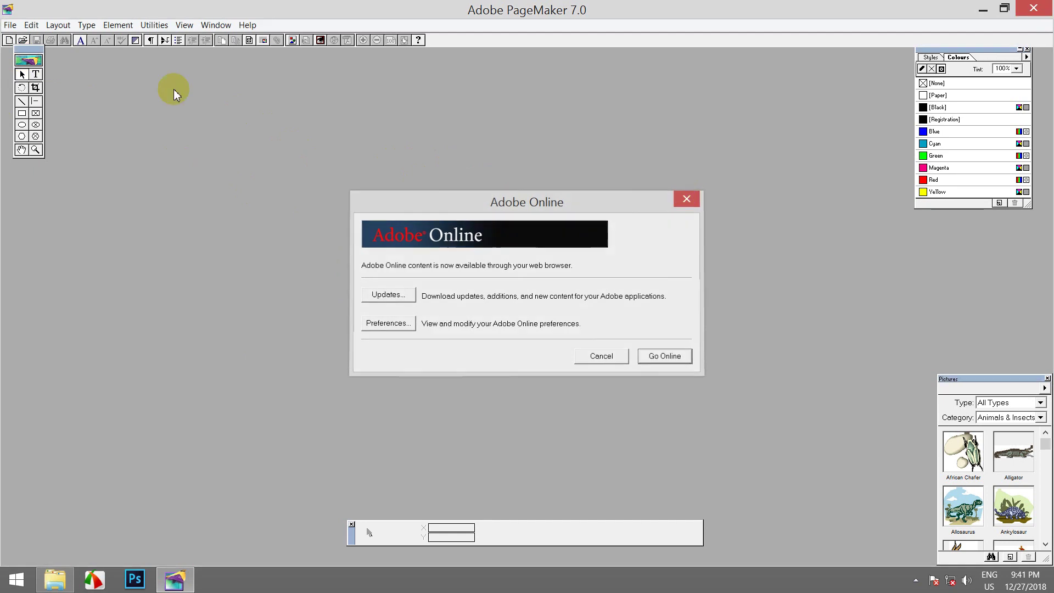
key("Escape")
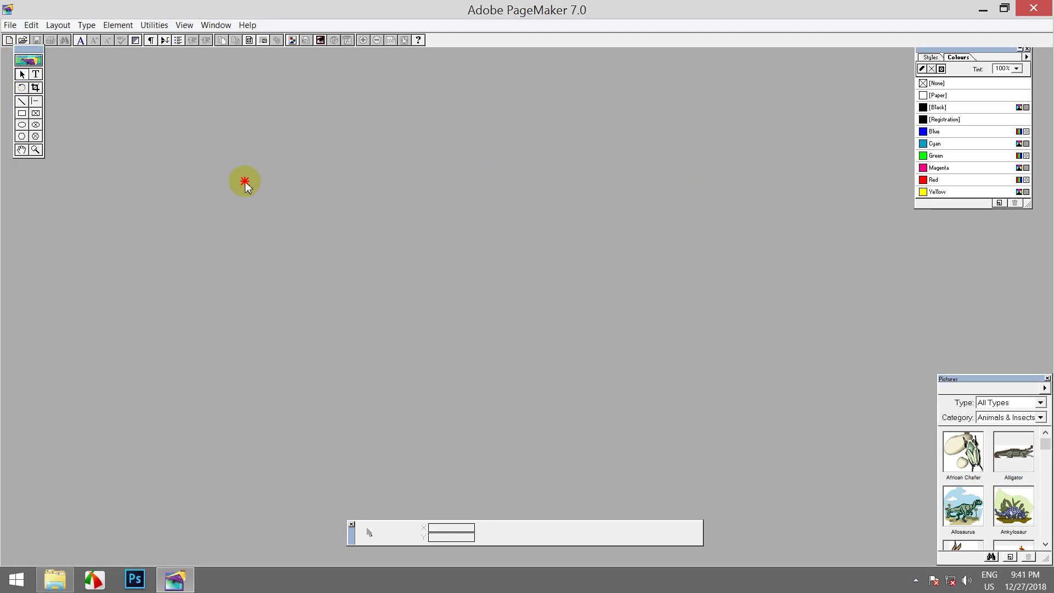
Move the toolbox beside the Colours palette and back to the opposite workspace edge, and shift the Control palette slightly.
left_click_drag(245, 181, 25, 65)
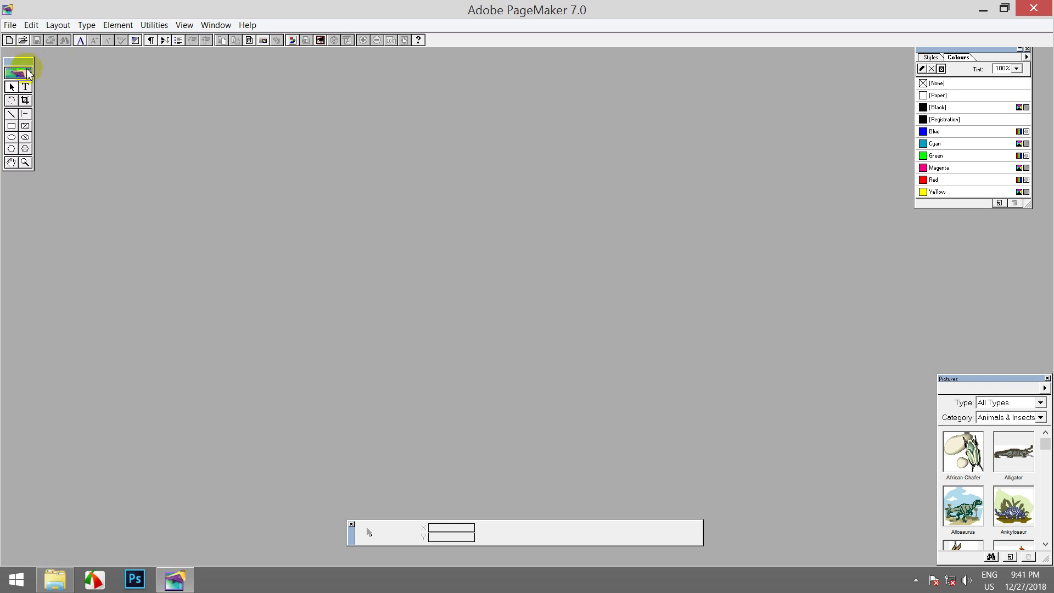
left_click_drag(19, 63, 889, 65)
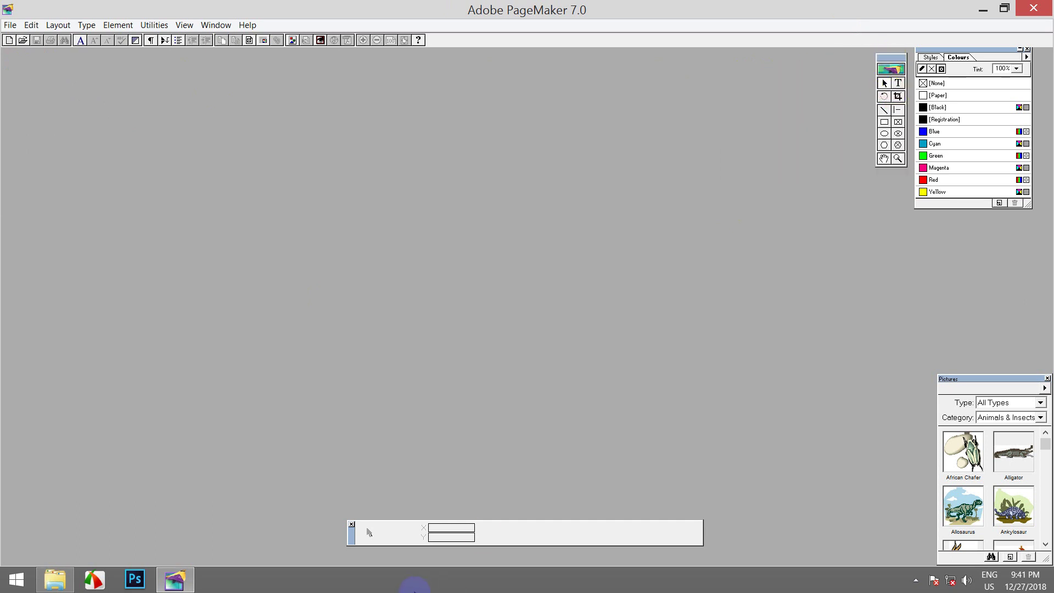
left_click(353, 544)
mouse_move(353, 533)
left_mouse_down()
mouse_move(301, 546)
mouse_move(367, 527)
mouse_move(327, 532)
mouse_move(340, 533)
left_mouse_up()
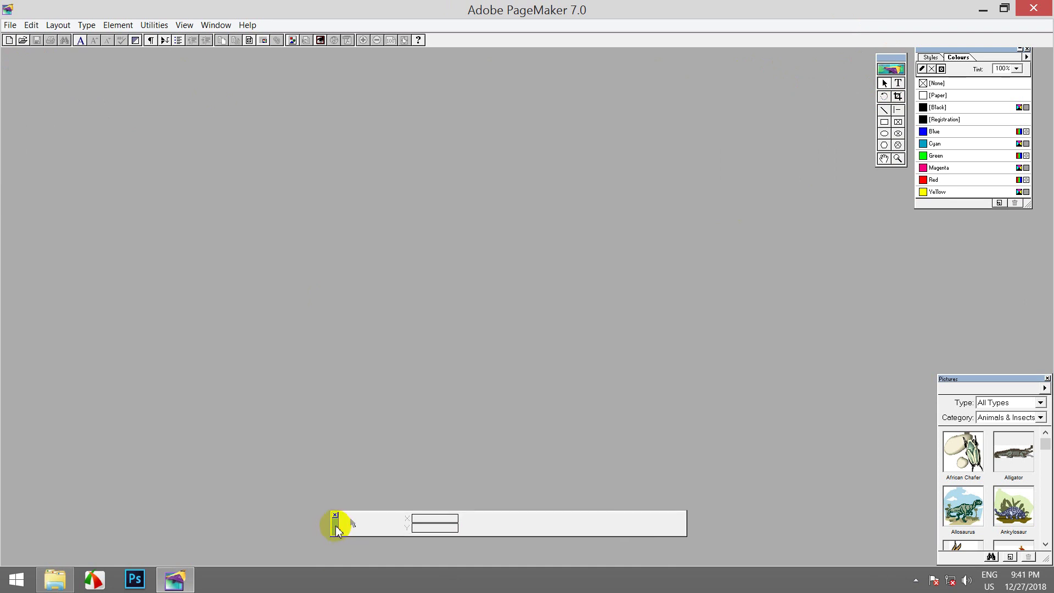
left_click(594, 64)
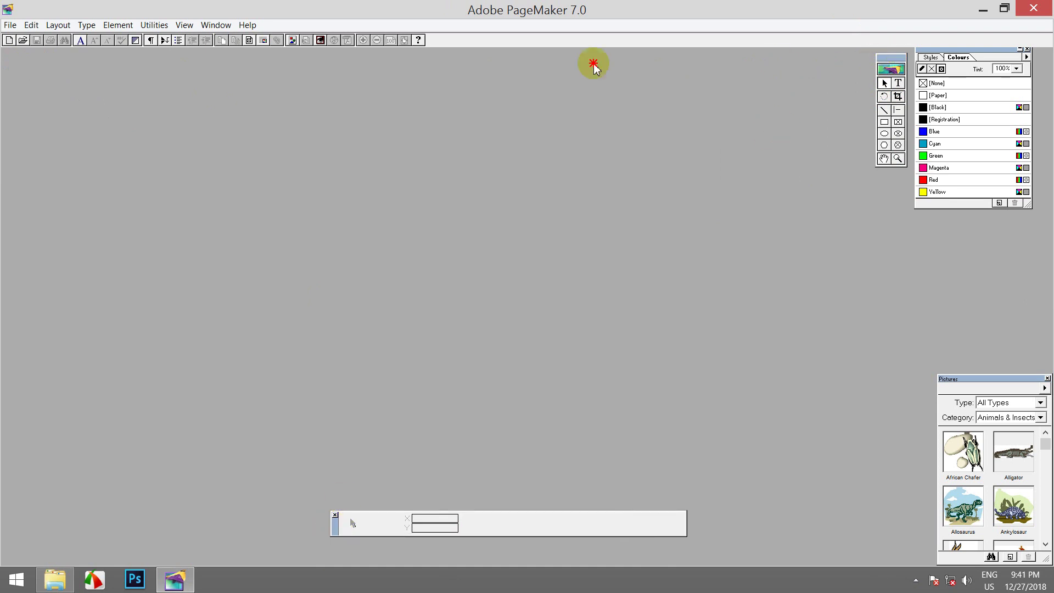
left_click_drag(593, 65, 15, 65)
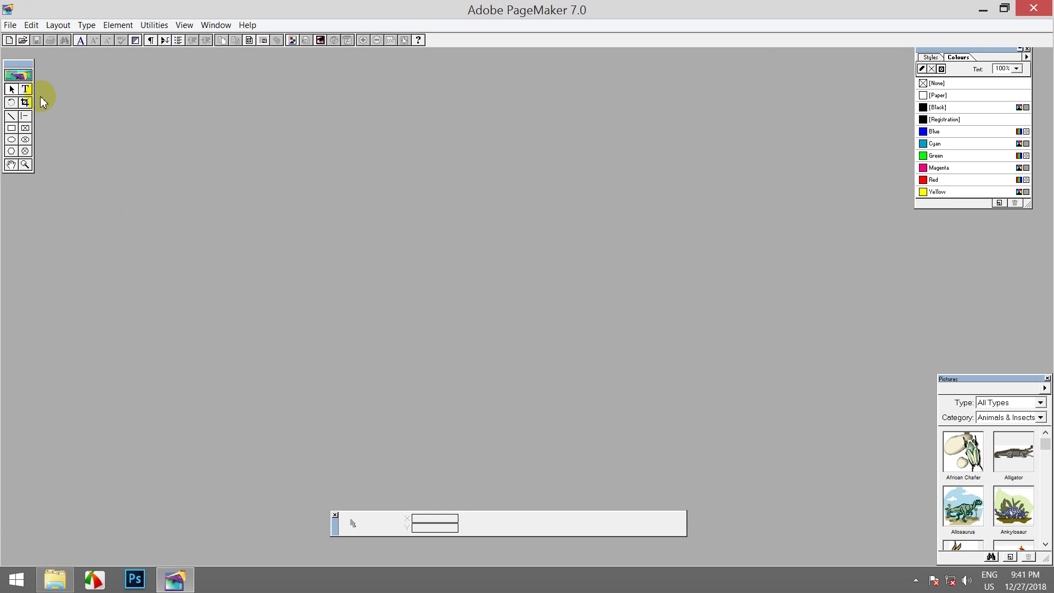
left_click(25, 89)
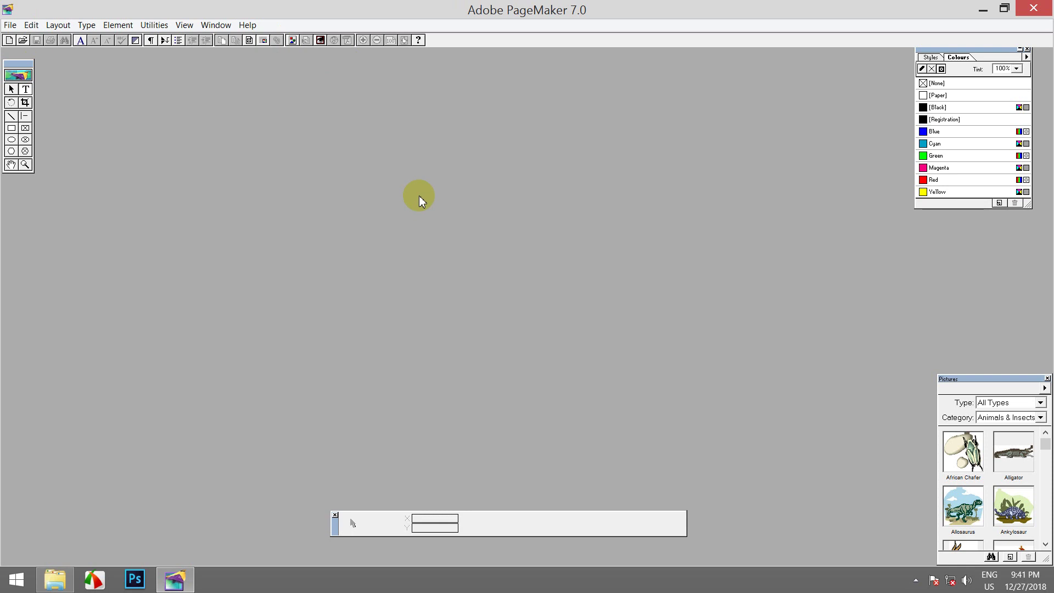
left_click(10, 25)
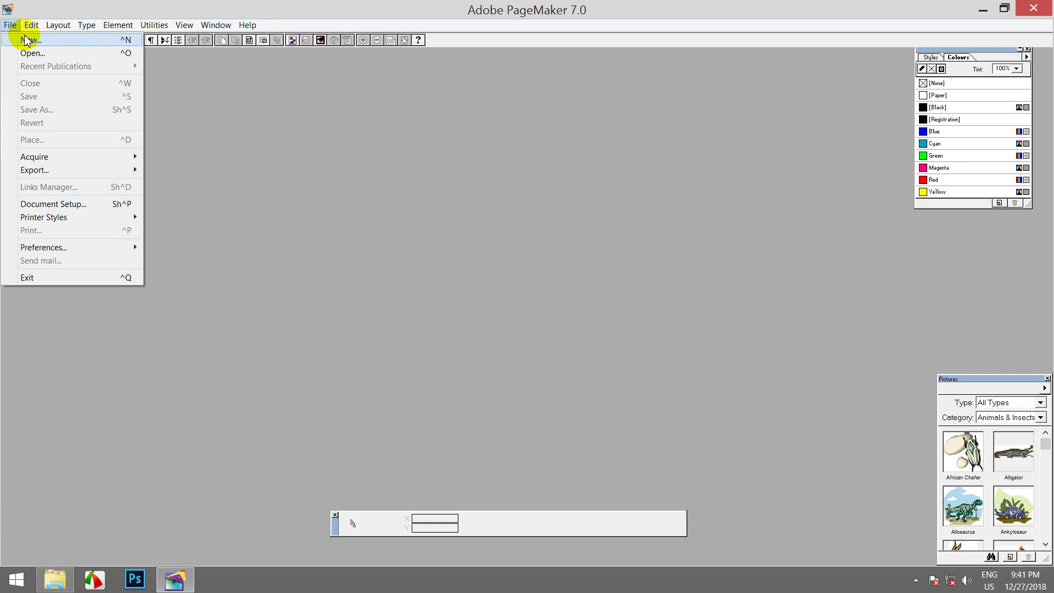
left_click(357, 143)
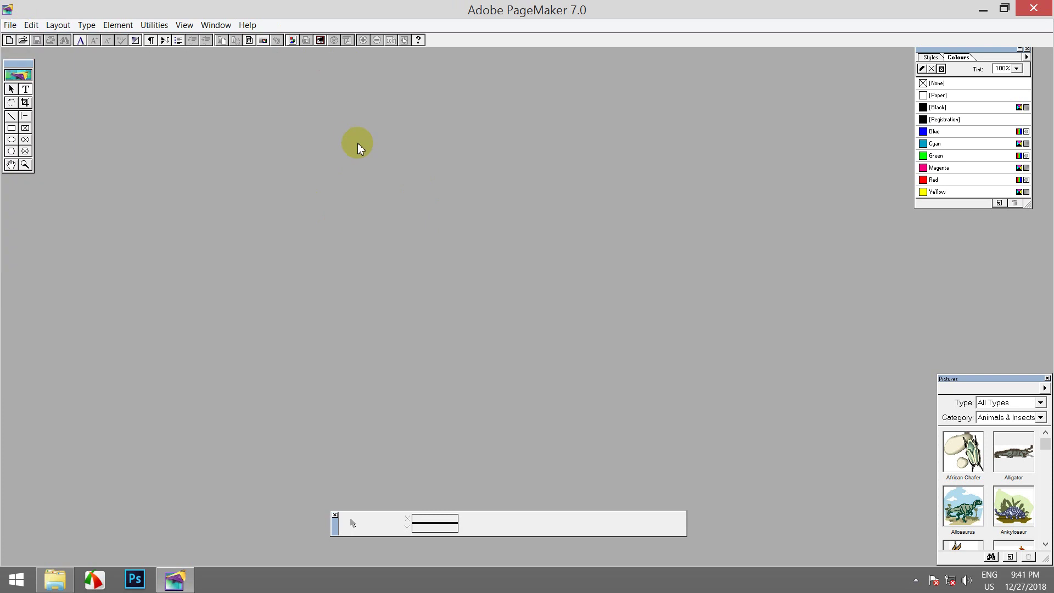
key("Return")
key("ctrl+n")
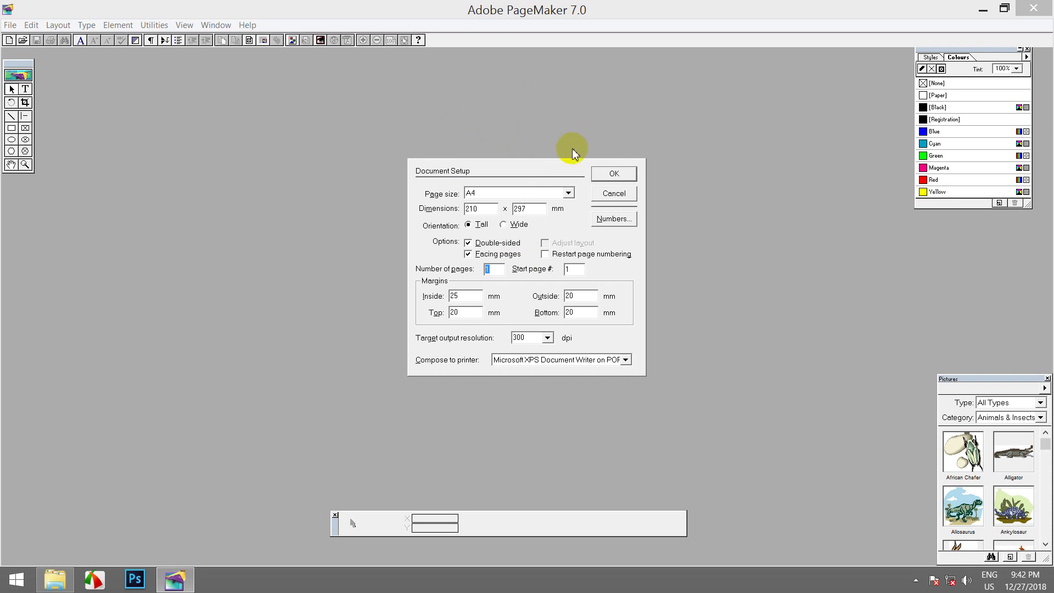
left_click(554, 169)
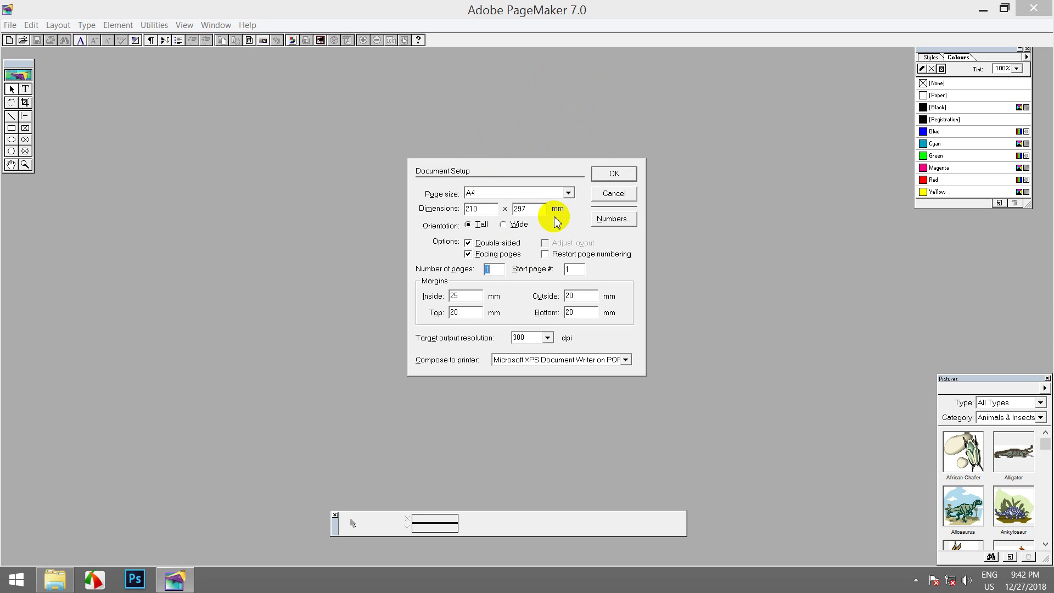
left_click(605, 177)
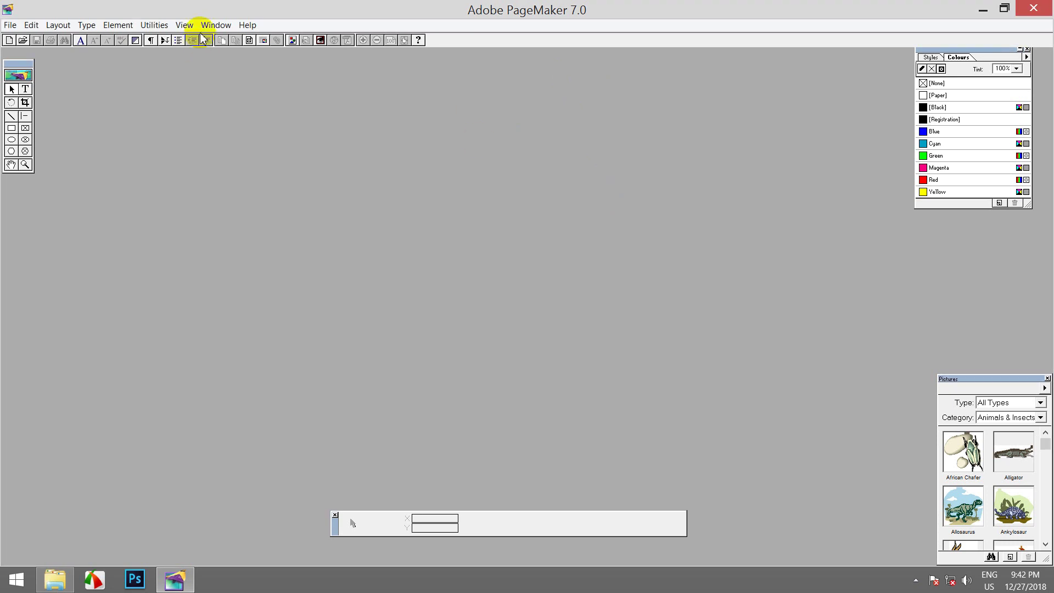
Turn on the display of the rulers.
left_click(183, 25)
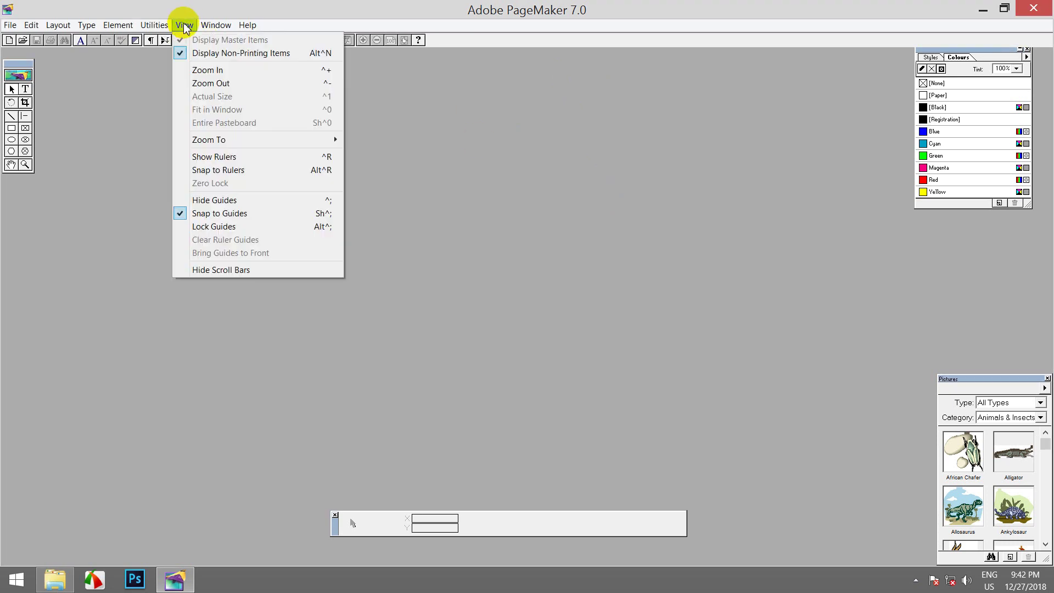
left_click(262, 158)
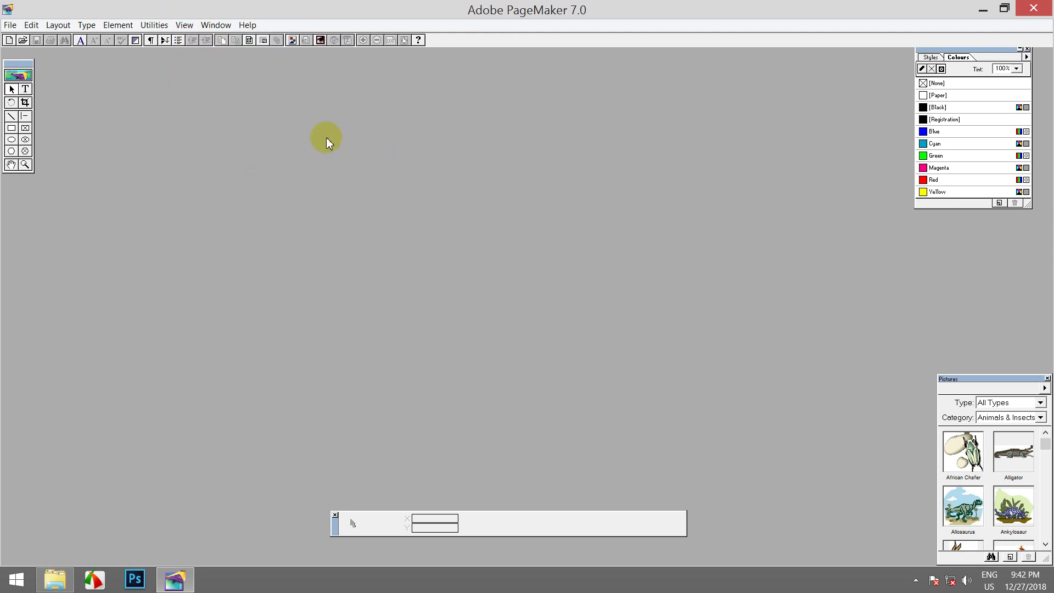
Start a new publication and set its page size to Legal.
left_click(8, 40)
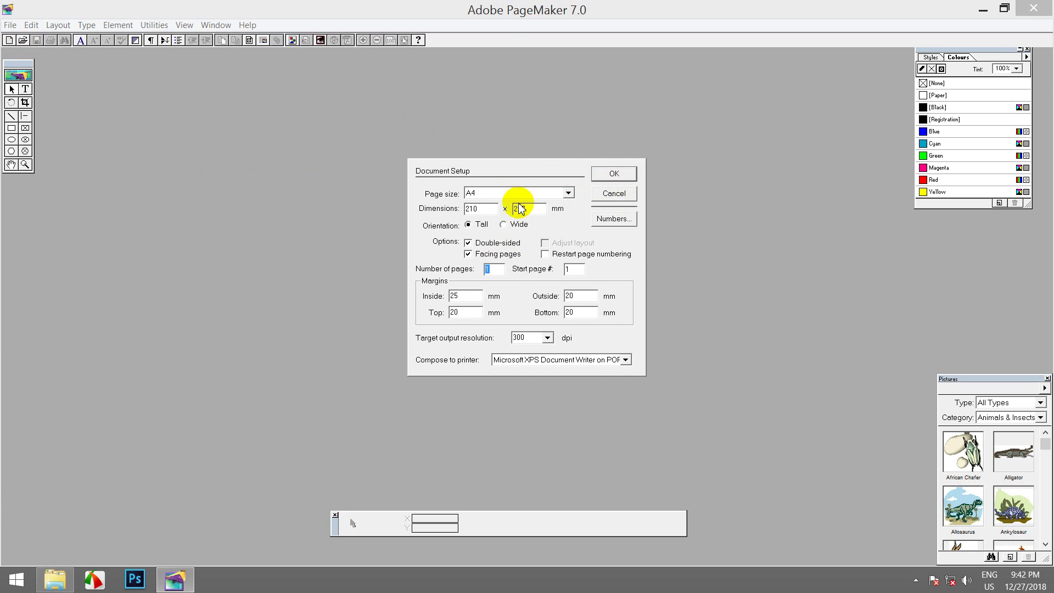
left_click(487, 196)
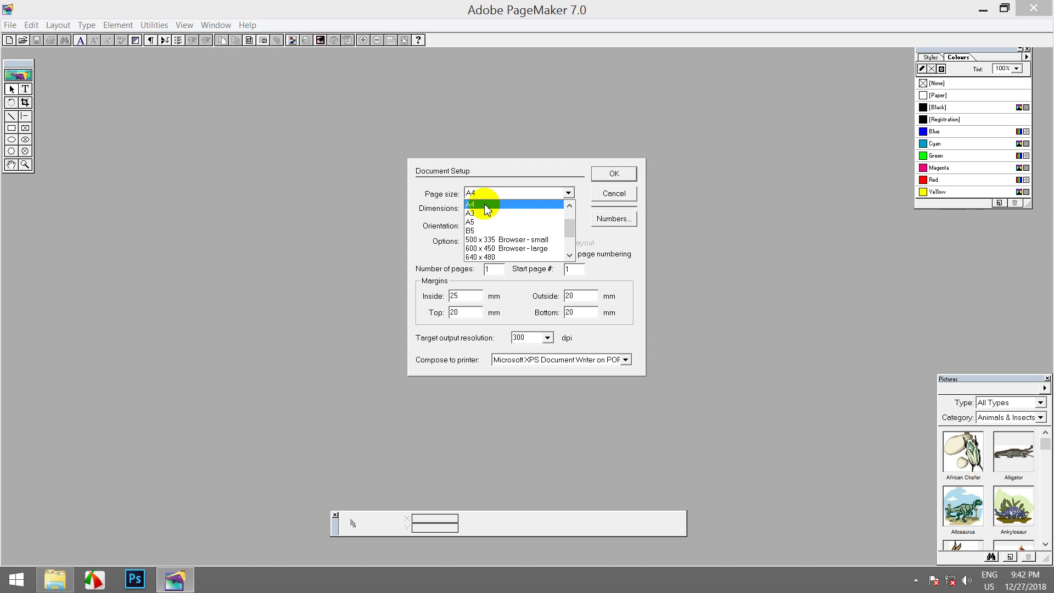
mouse_move(572, 222)
left_mouse_down()
mouse_move(573, 241)
mouse_move(569, 224)
mouse_move(580, 218)
left_mouse_up()
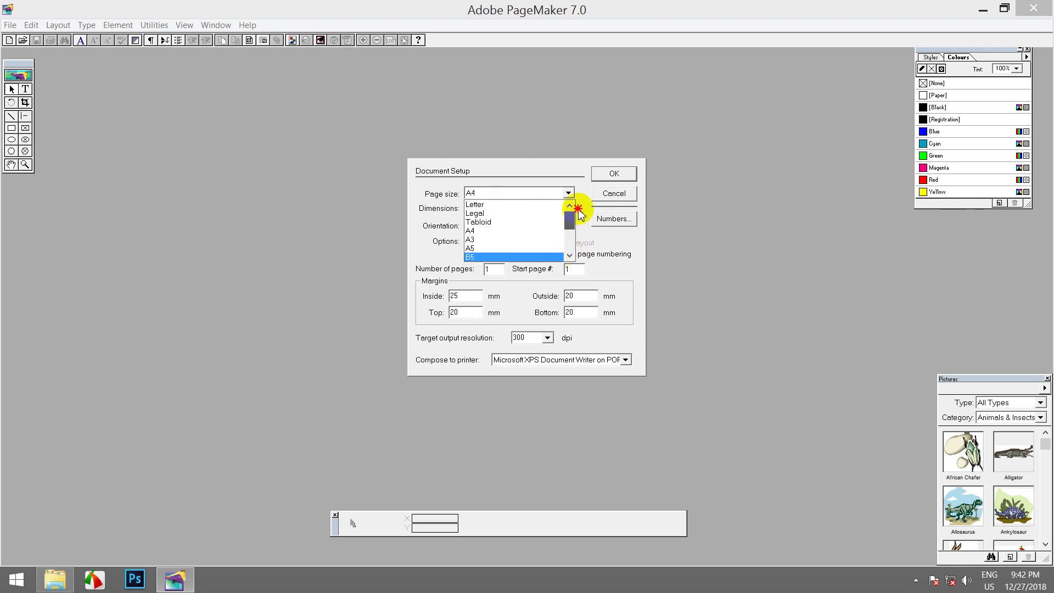
left_click(489, 213)
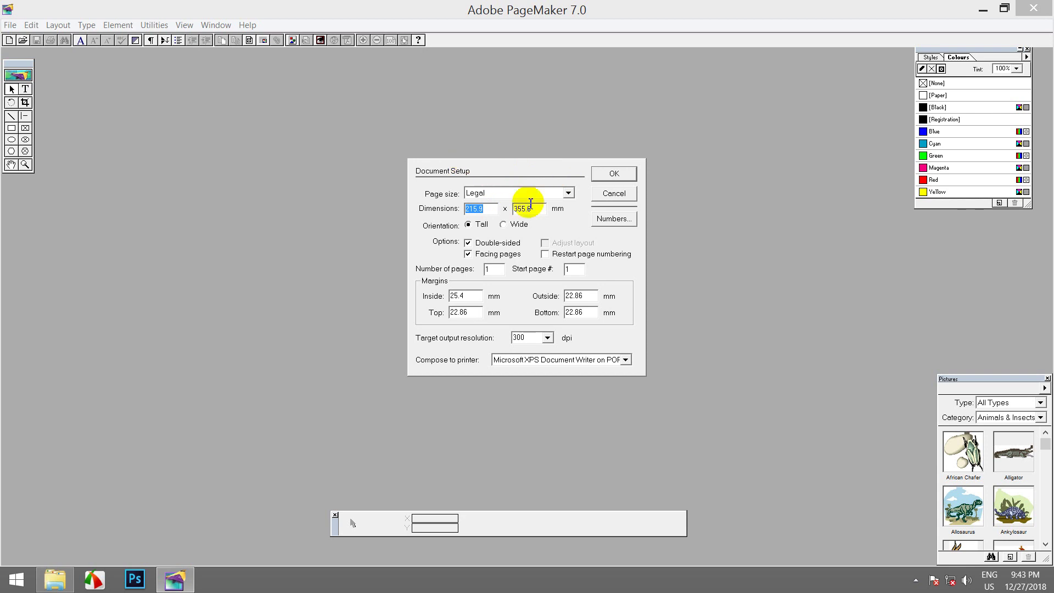
Set the page size to A4, trying the Wide orientation before settling on Tall.
left_click(568, 192)
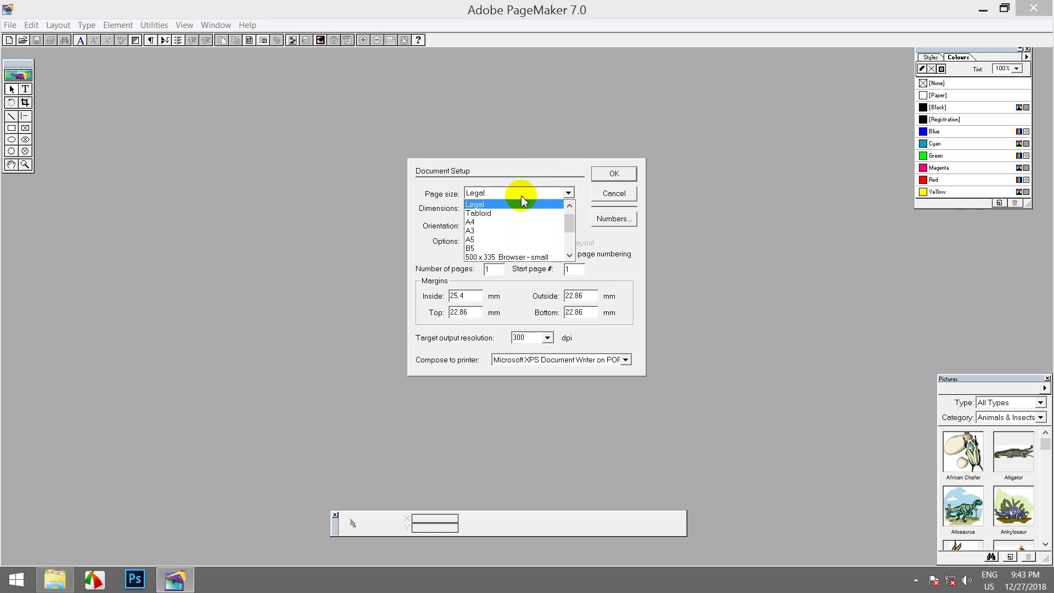
left_click(489, 222)
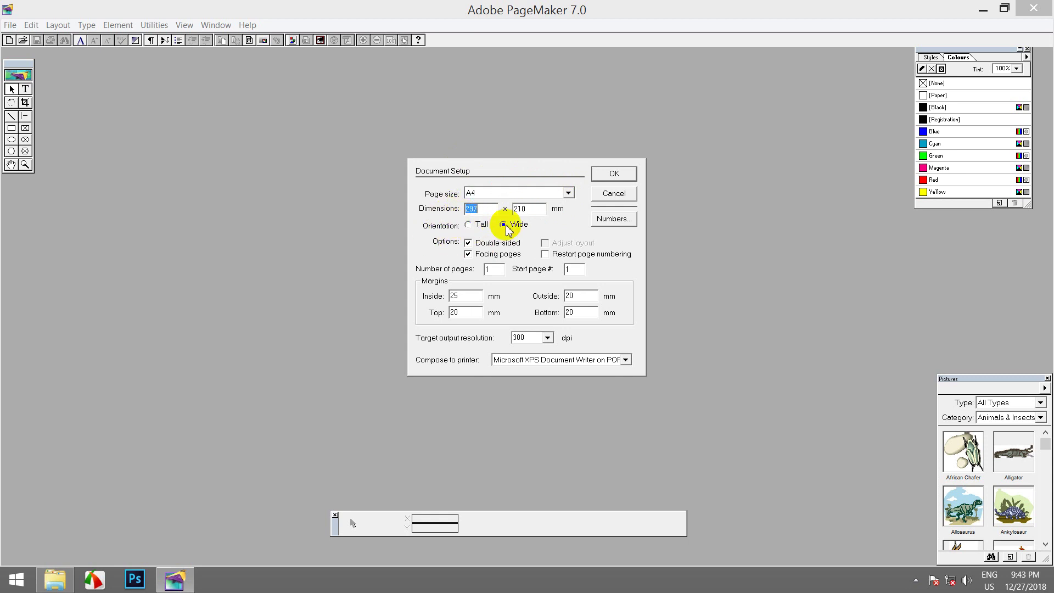
left_click(501, 225)
left_click(469, 225)
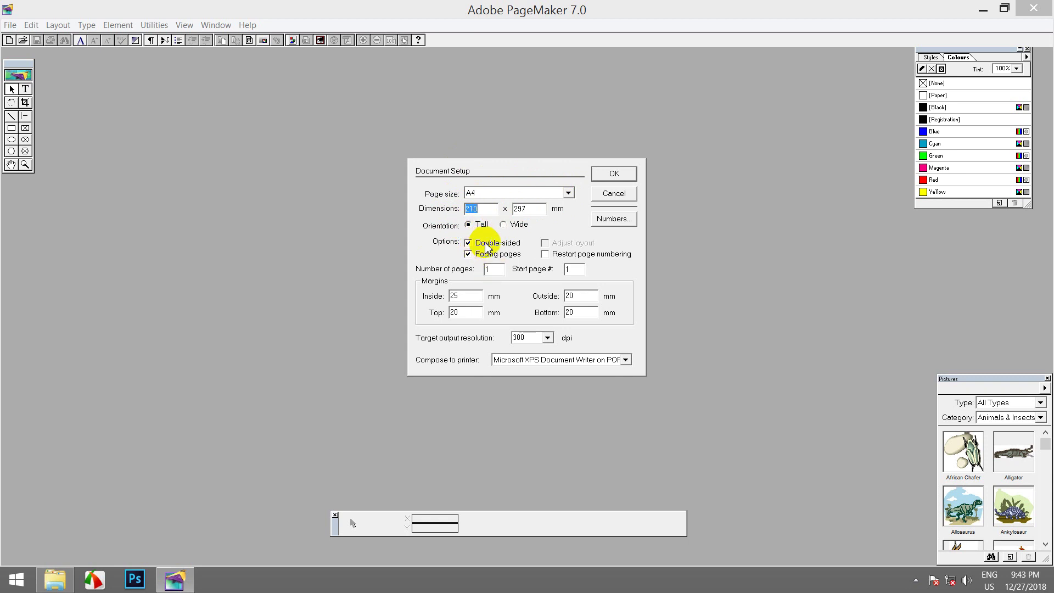
Turn off double-sided pages and set the number of pages to 50.
left_click(468, 244)
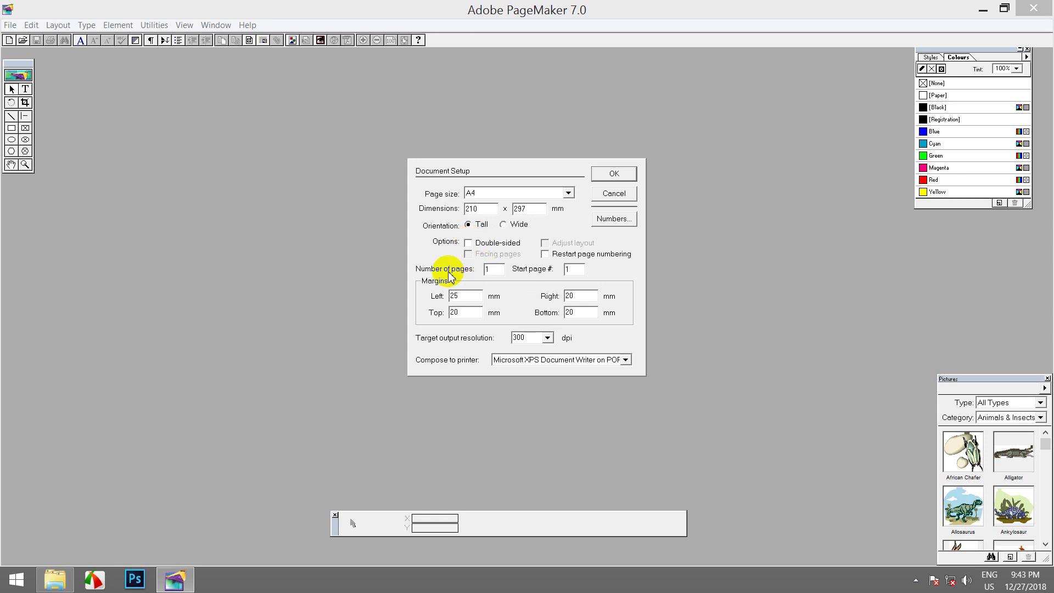
double_click(490, 272)
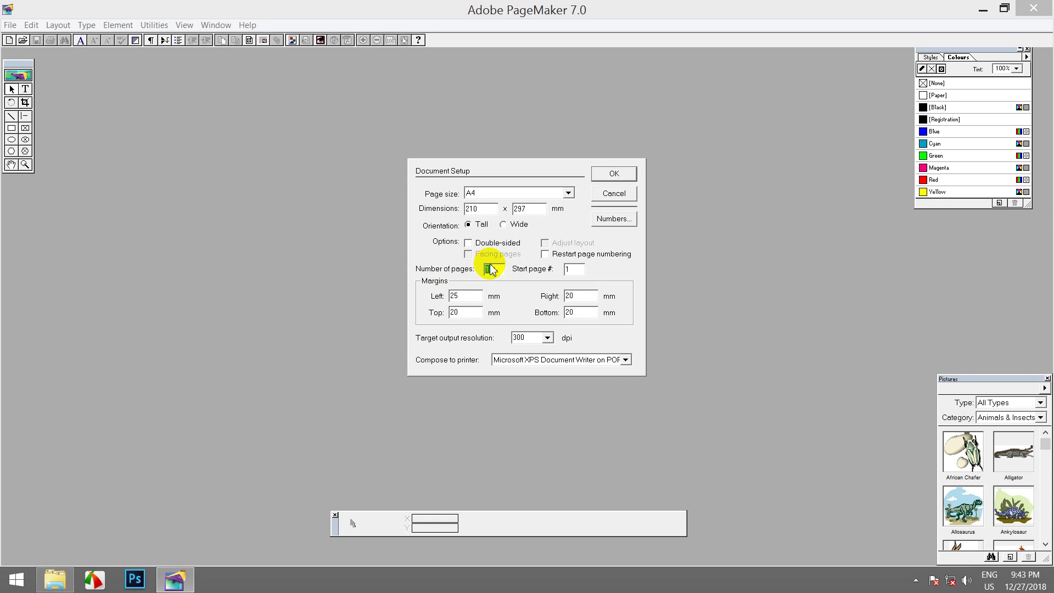
type("50")
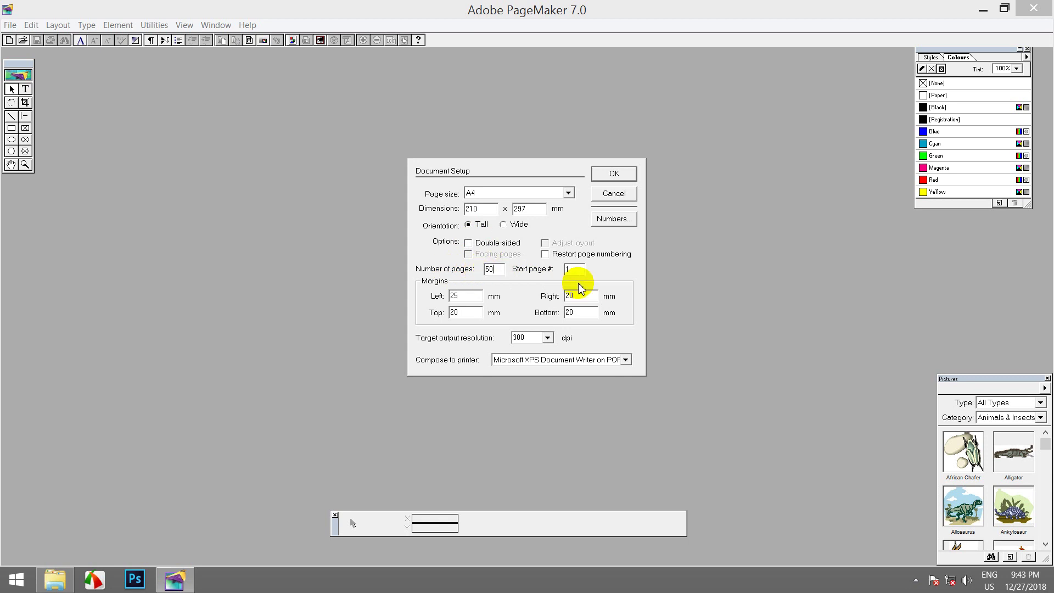
Set the left, right, top and bottom page margins to 5 mm each.
double_click(570, 270)
double_click(458, 296)
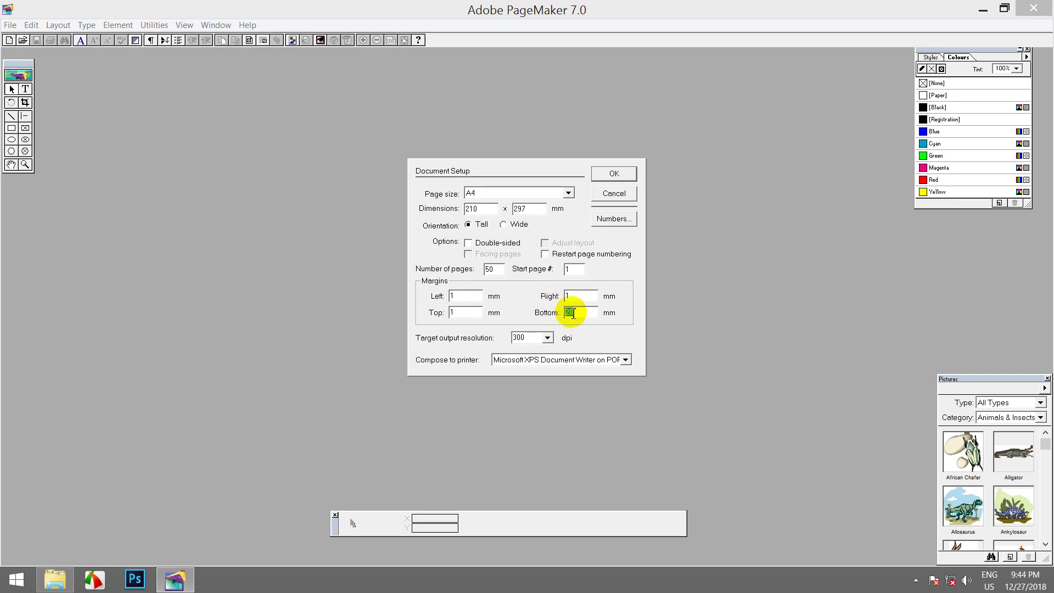
key("Tab")
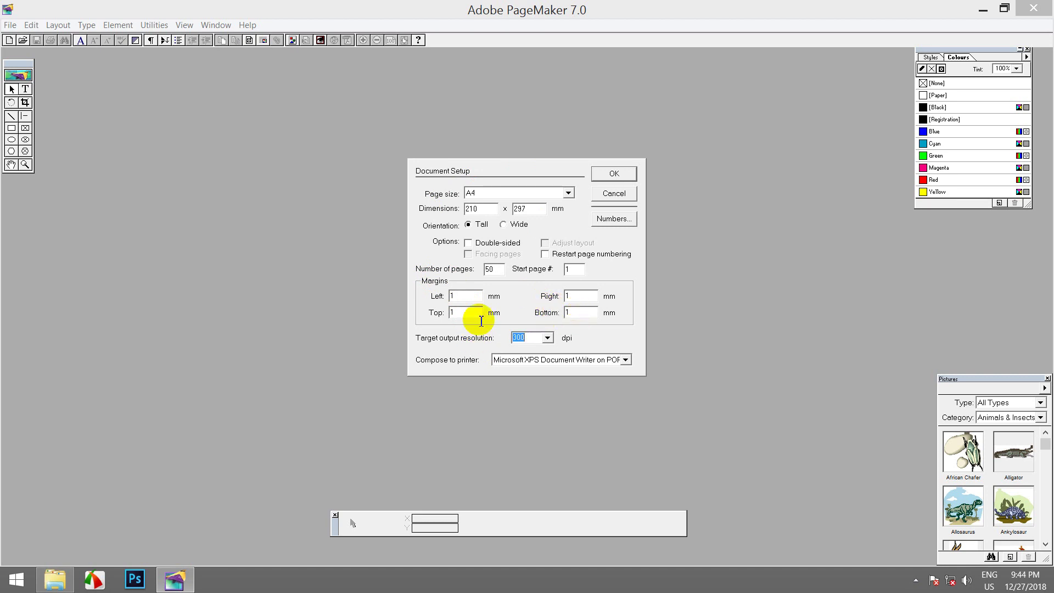
double_click(462, 297)
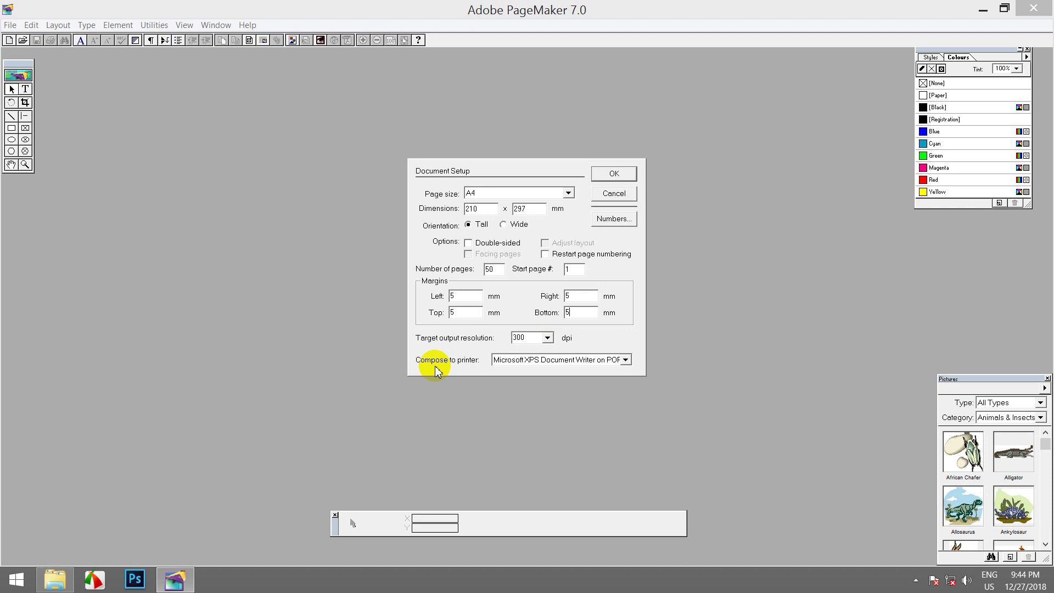
Keep Microsoft XPS Document Writer as the printer to compose for and create the publication.
left_click(624, 359)
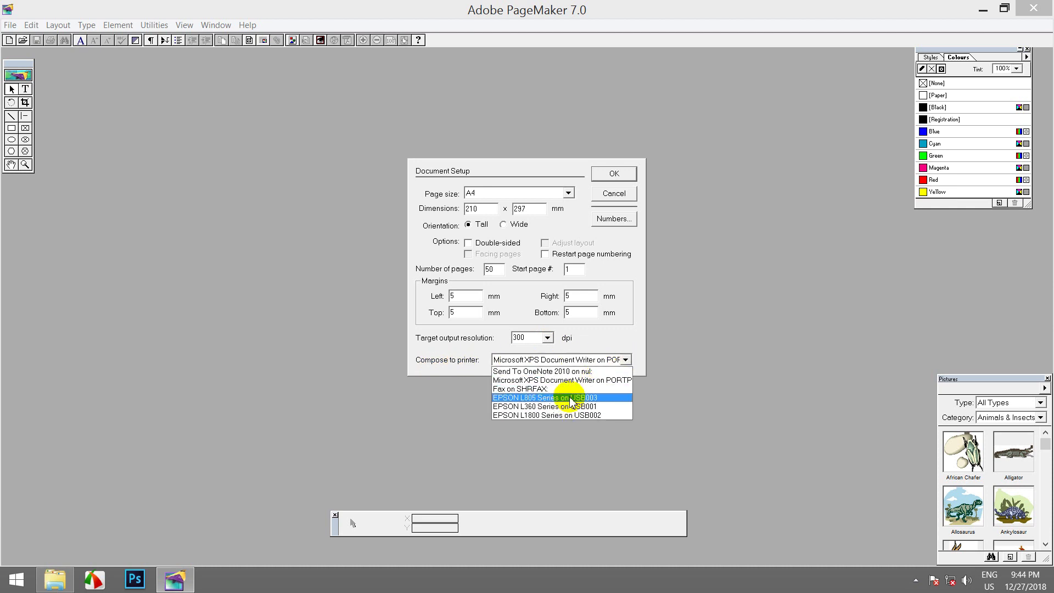
left_click(625, 359)
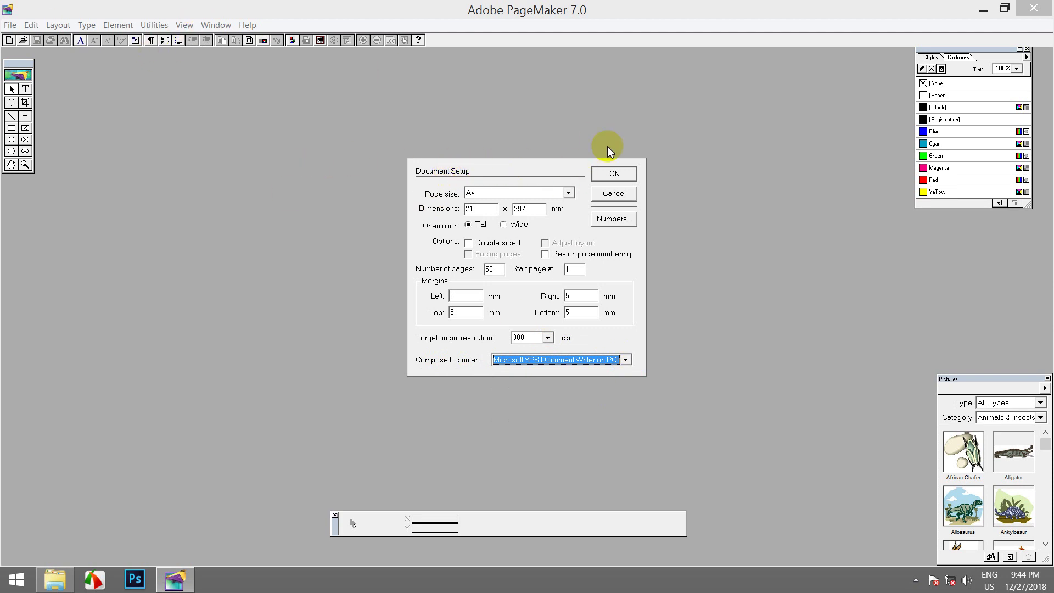
left_click(612, 173)
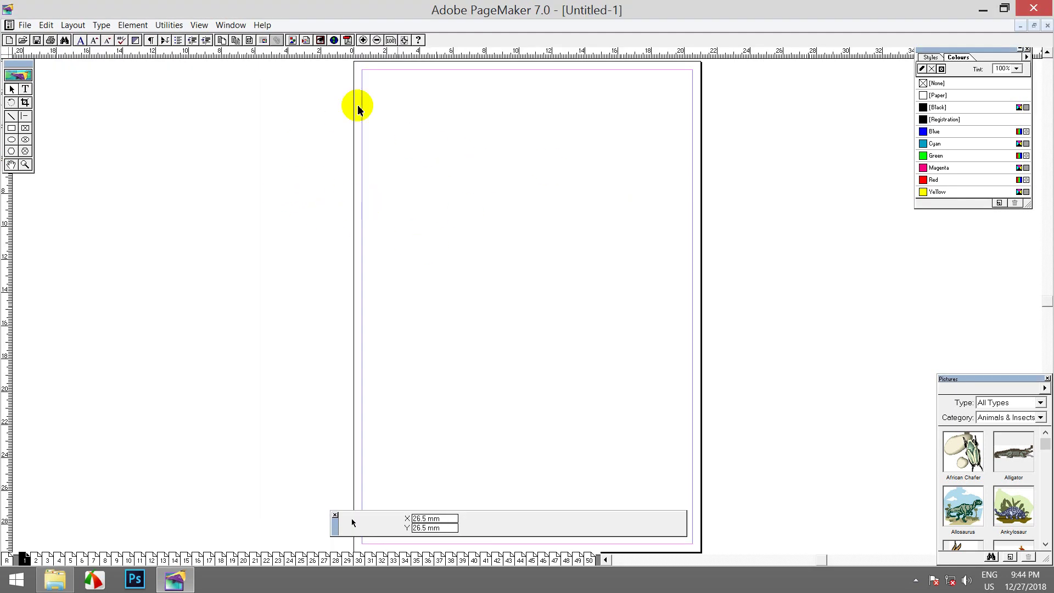
Close PageMaker and return to the desktop.
left_click(1033, 8)
right_click(581, 179)
left_click(619, 231)
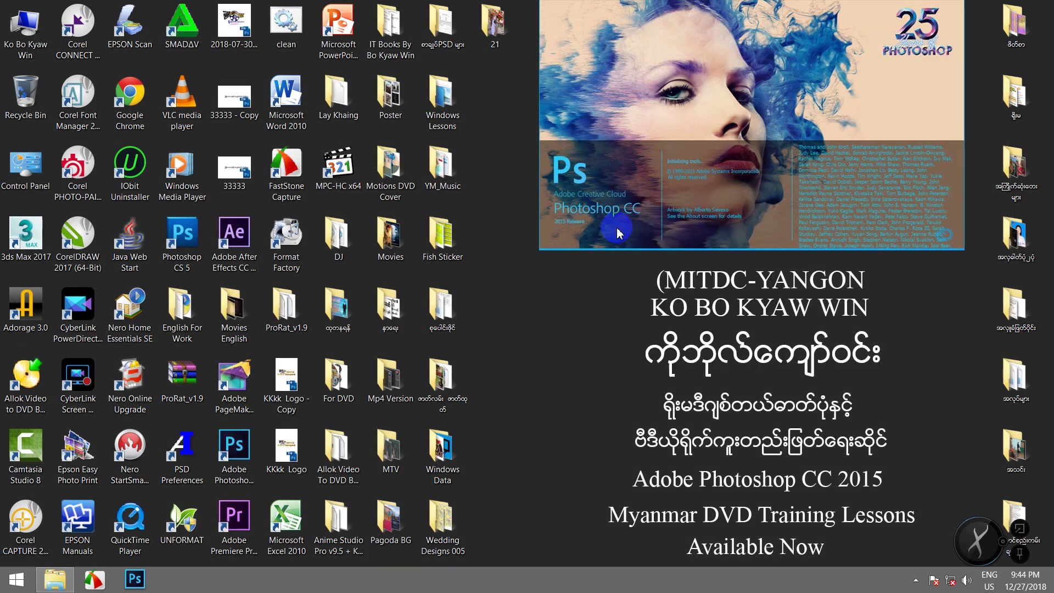